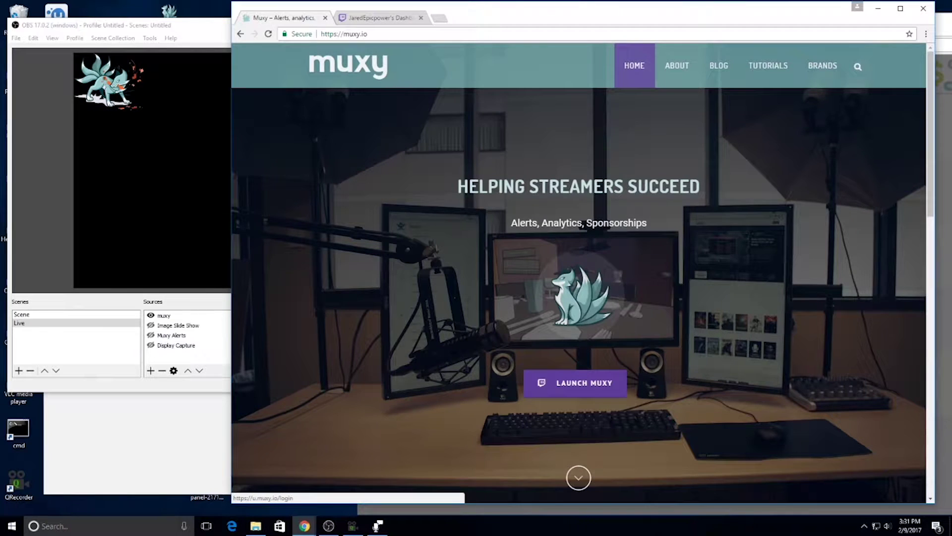
Log in to Muxy and open the Connections page listing the linked Twitch and Muxybot accounts.
left_click(576, 383)
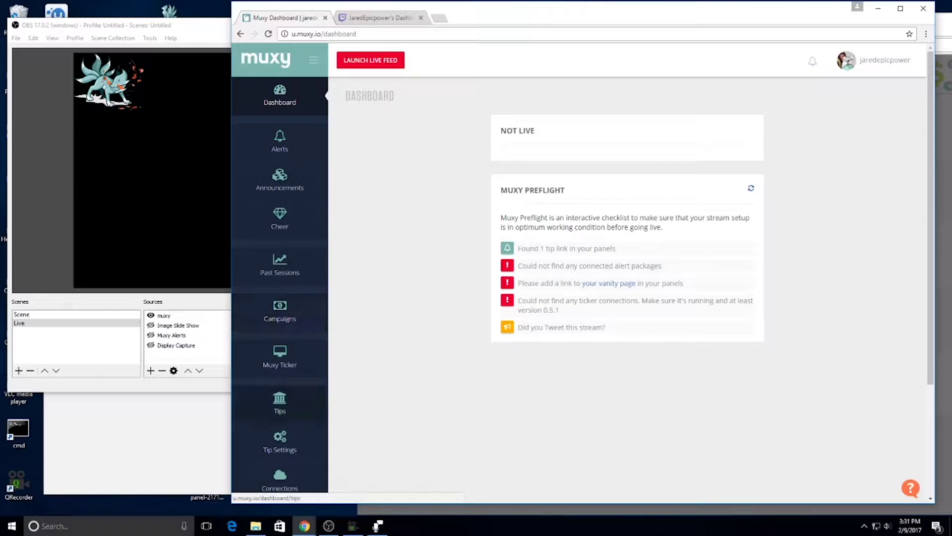
left_click(280, 481)
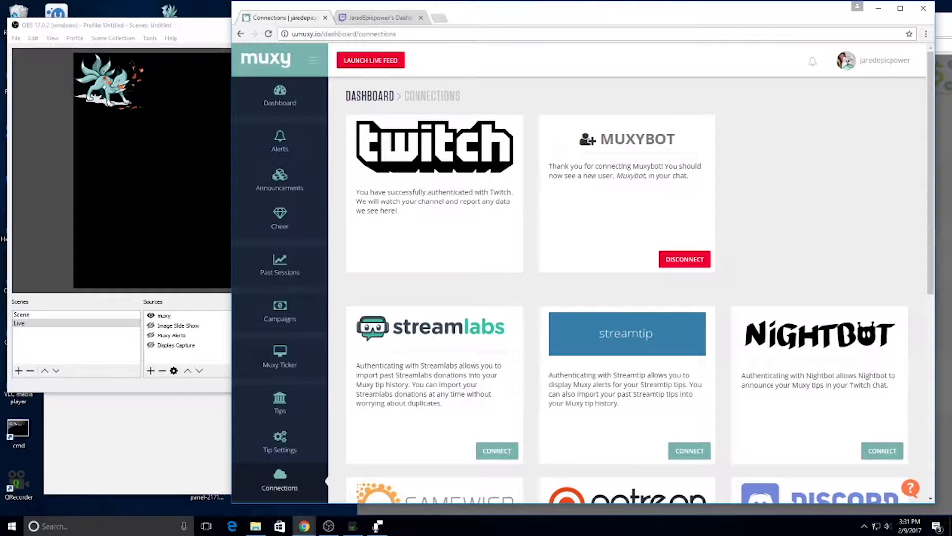
scroll(625, 297, "down", 6)
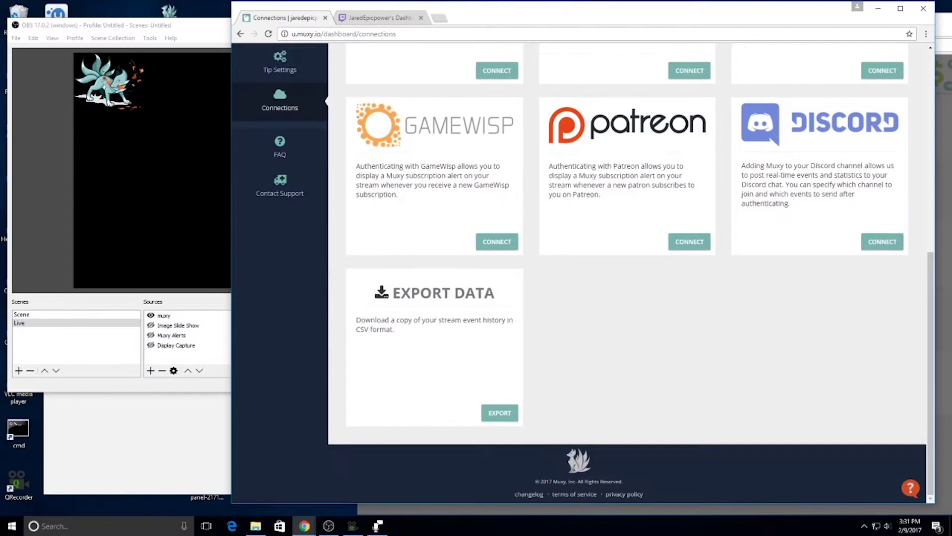
scroll(625, 298, "up", 6)
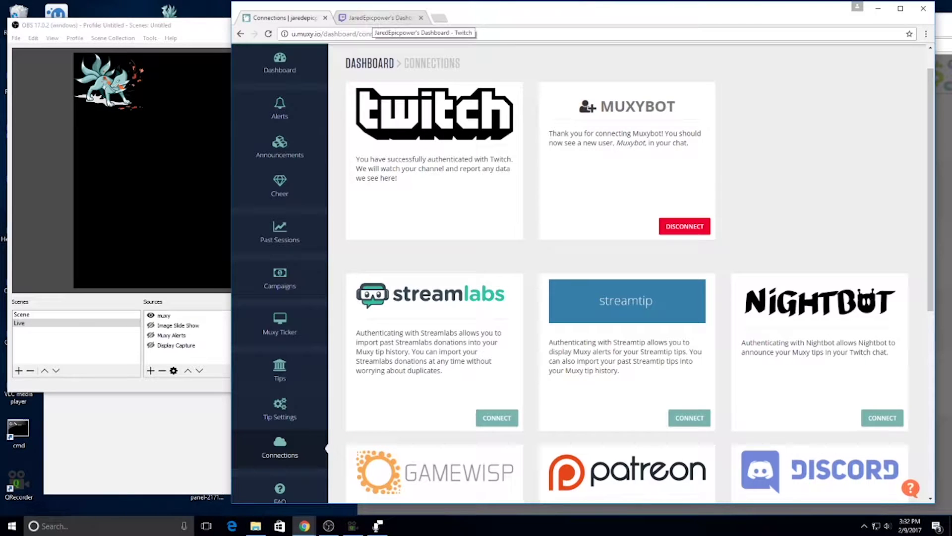
left_click(379, 17)
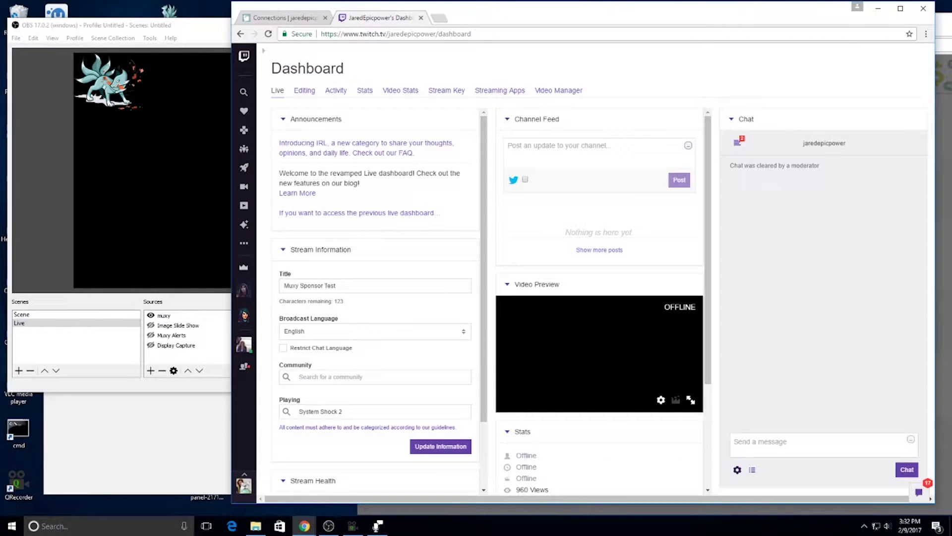
left_click(752, 470)
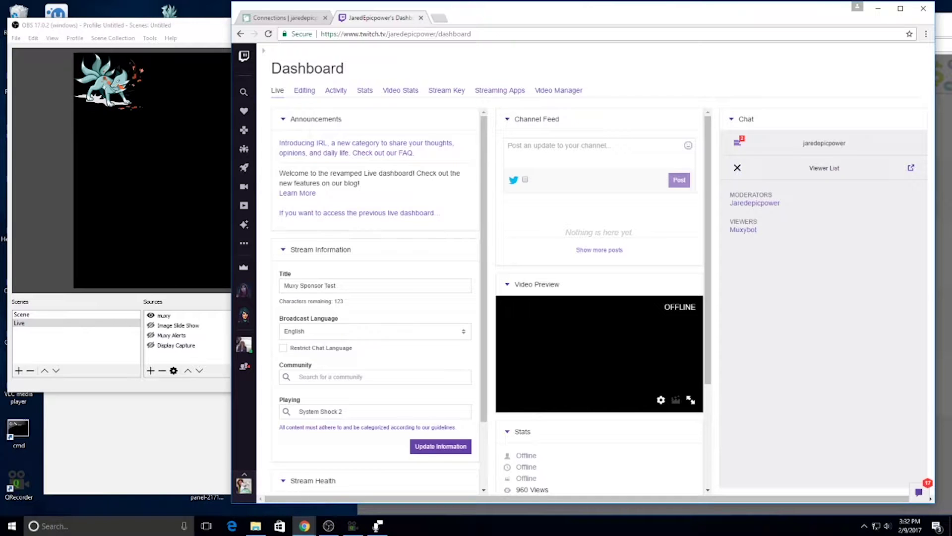
left_click(738, 168)
left_click(283, 17)
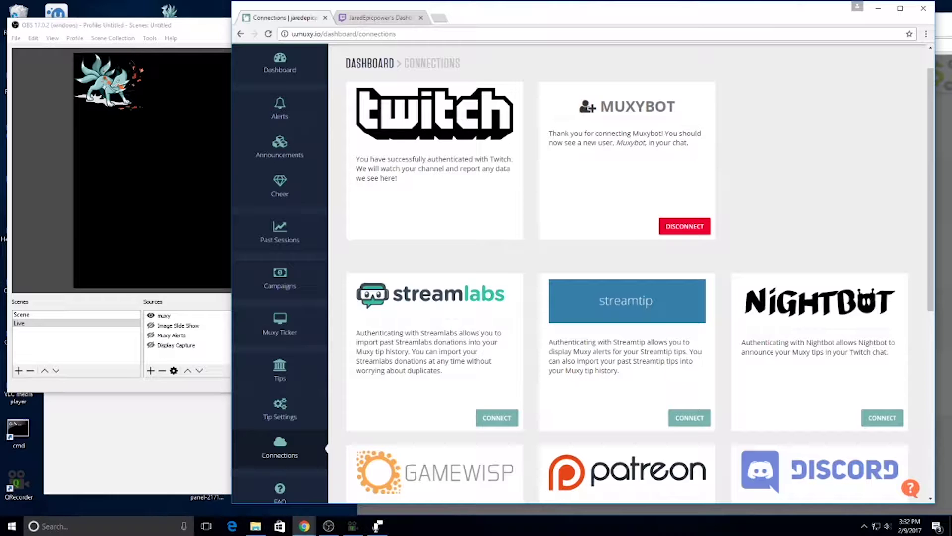
scroll(580, 297, "down", 5)
Copy the ad campaign URL from Muxy's campaign marketplace for use in OBS.
left_click(268, 33)
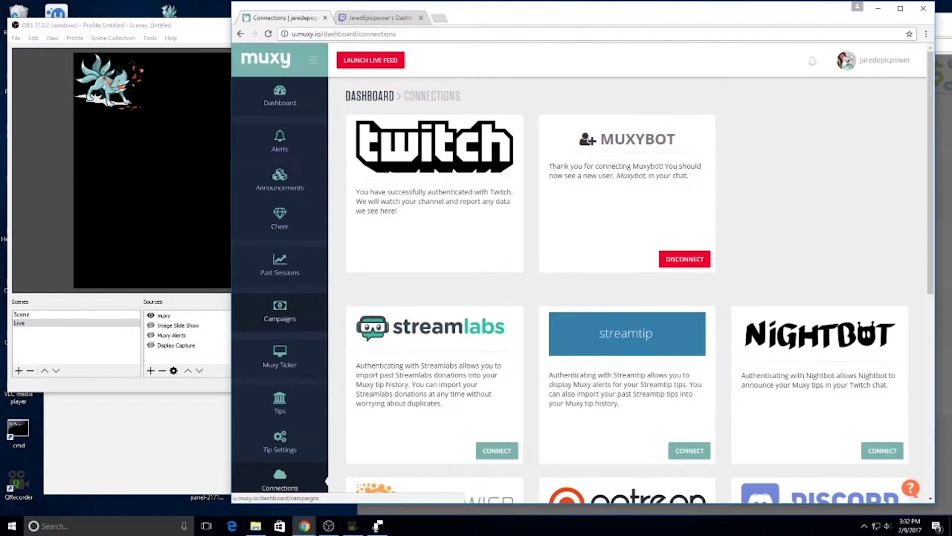
left_click(280, 311)
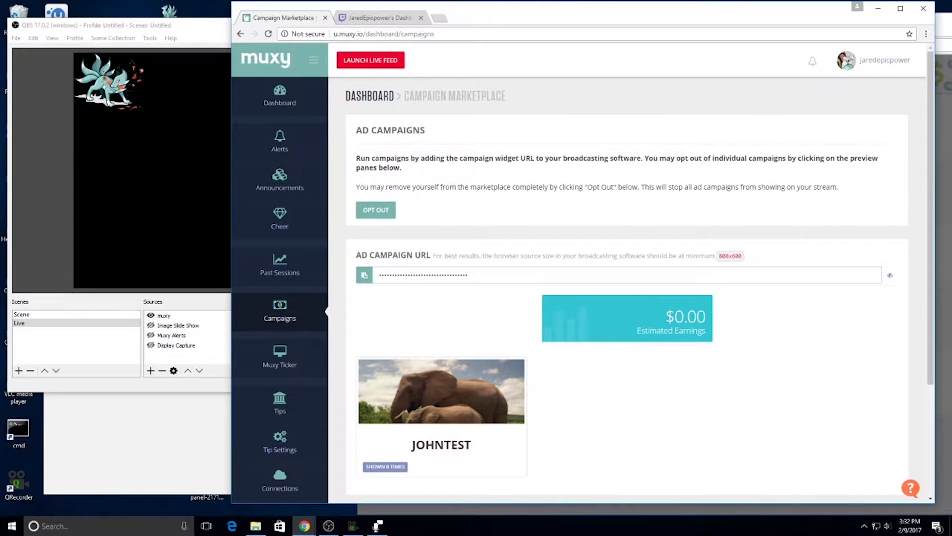
triple_click(452, 274)
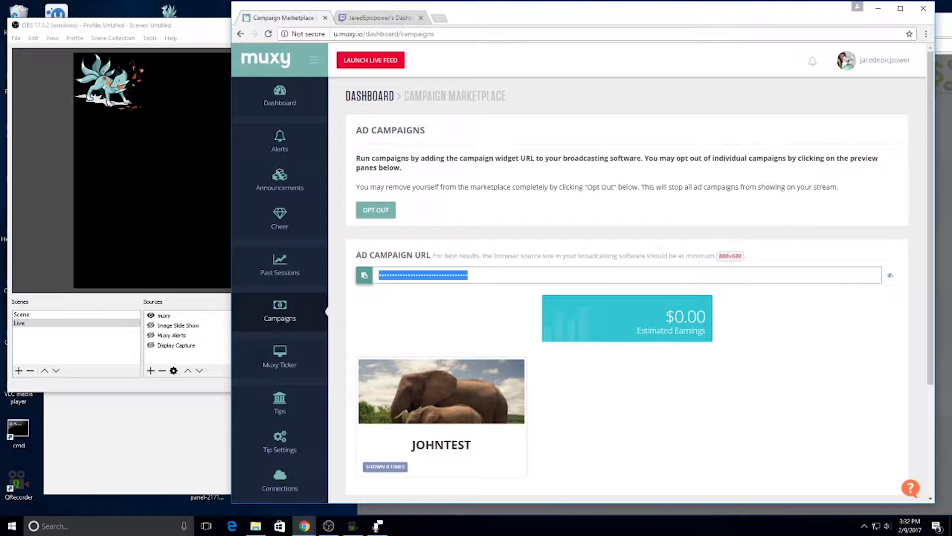
left_click(364, 274)
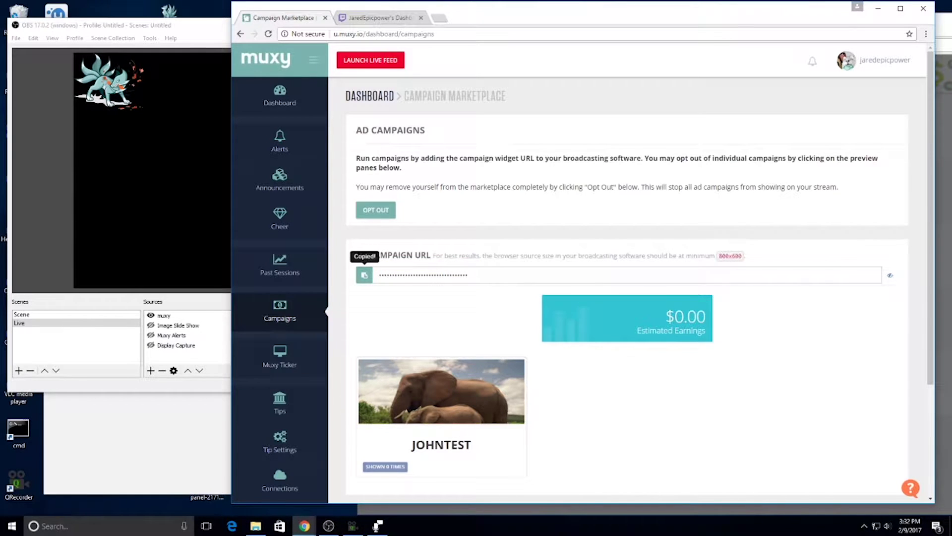
left_click(328, 527)
Add a new browser source named Muxy Sponsor.
left_click(151, 370)
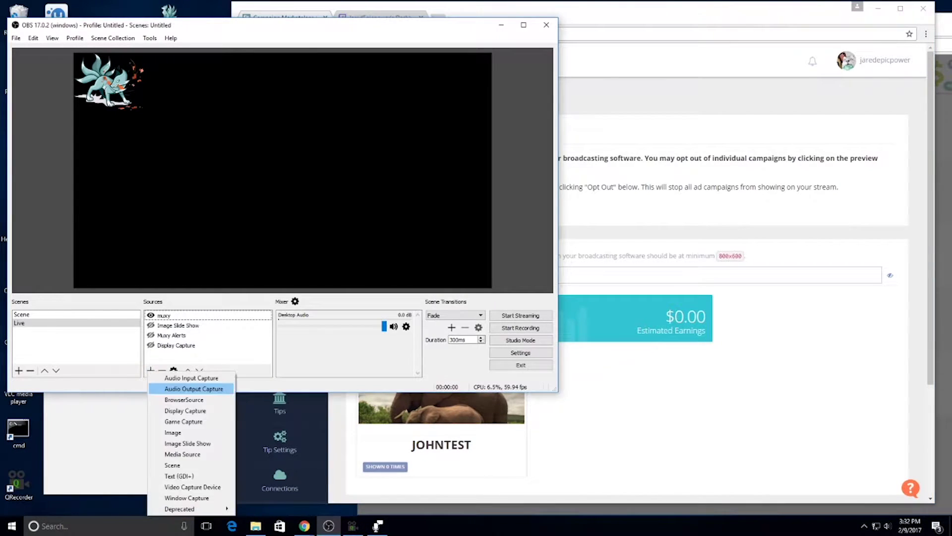
left_click(191, 406)
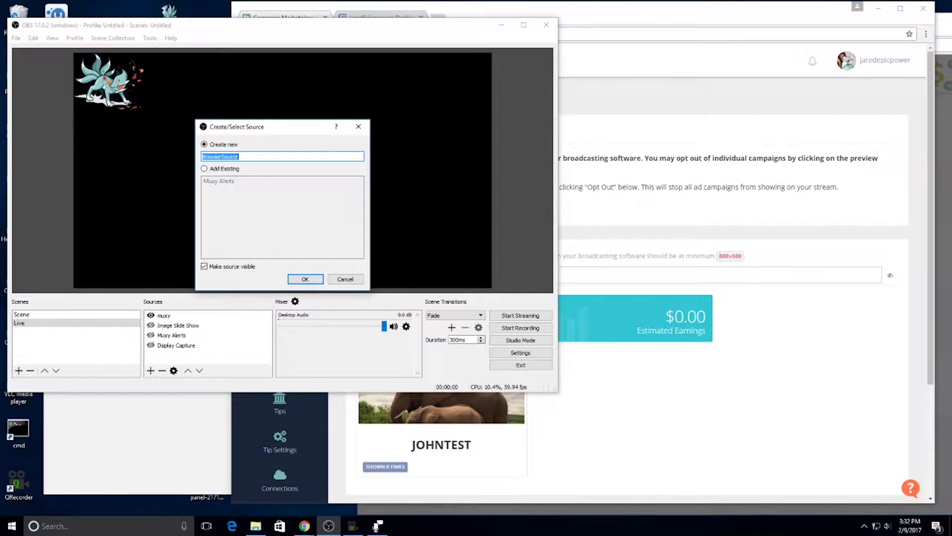
type("Muxy Spo")
type("nsor")
key("Return")
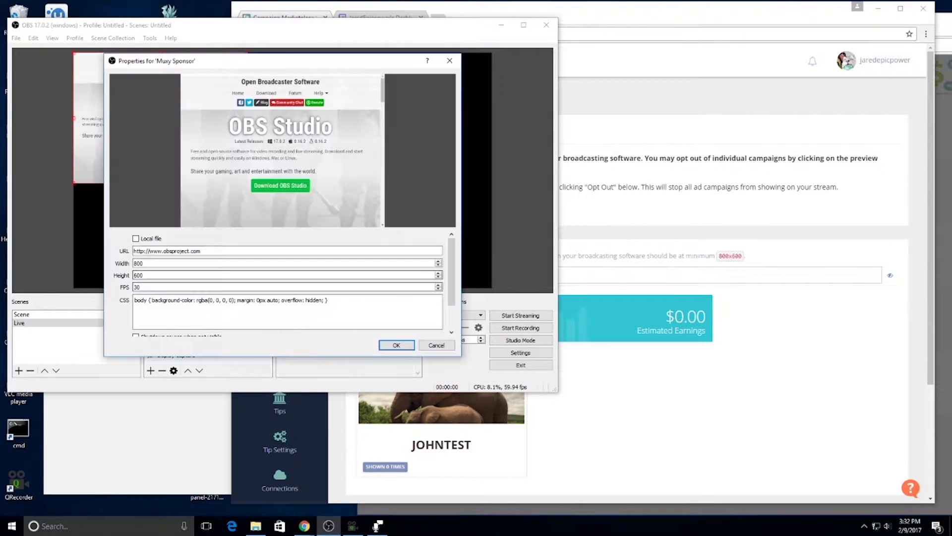
Paste the copied campaign URL into the source and set its size to 650 by 450.
key("ctrl+a")
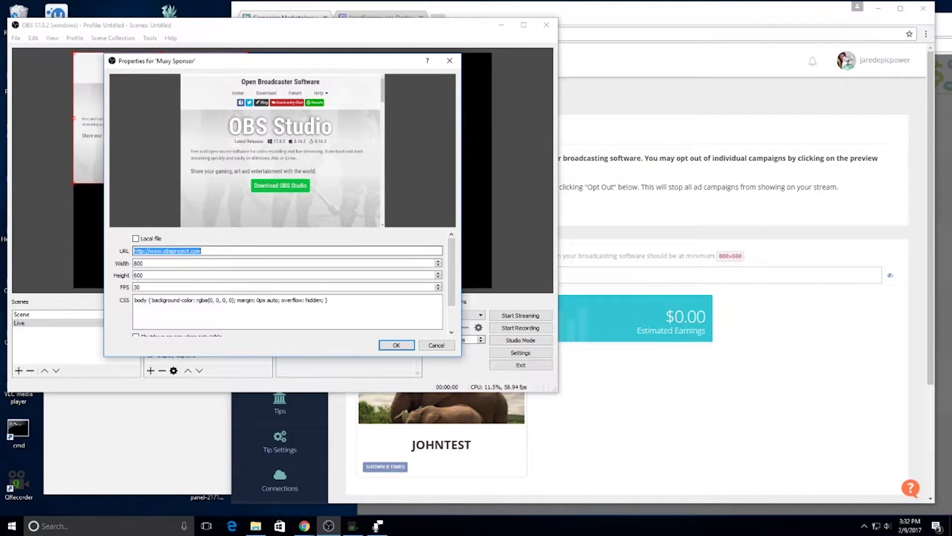
key("ctrl+v")
key("Tab")
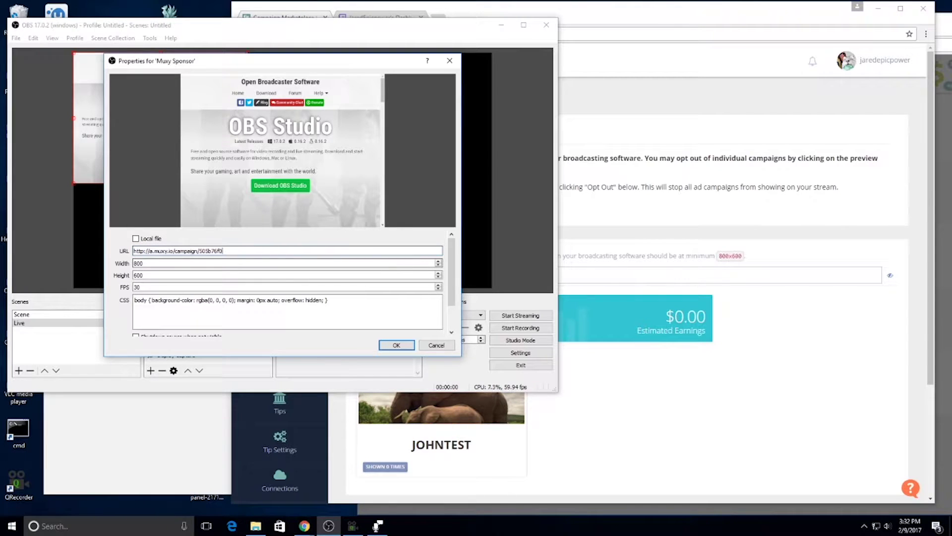
key("ctrl+a")
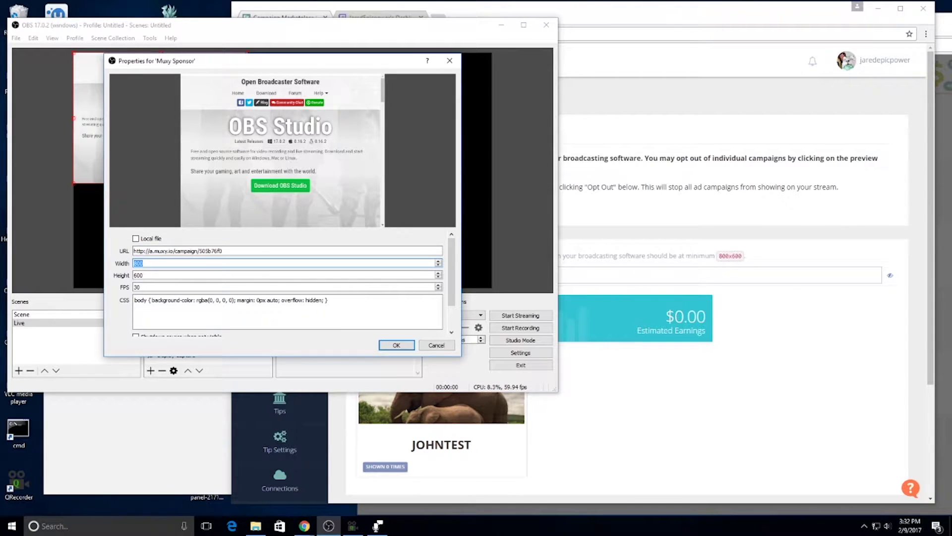
type("65")
type("0")
key("Tab")
type("450")
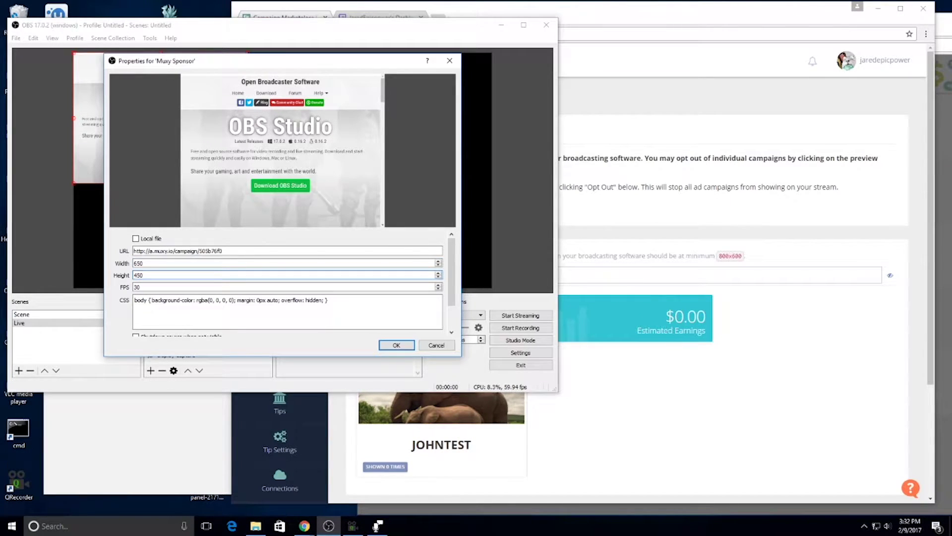
left_click(396, 344)
Move the Muxy Sponsor box to the top-right corner of the OBS preview, then return to Chrome.
mouse_move(145, 104)
left_mouse_down()
mouse_move(408, 112)
mouse_move(421, 158)
left_mouse_up()
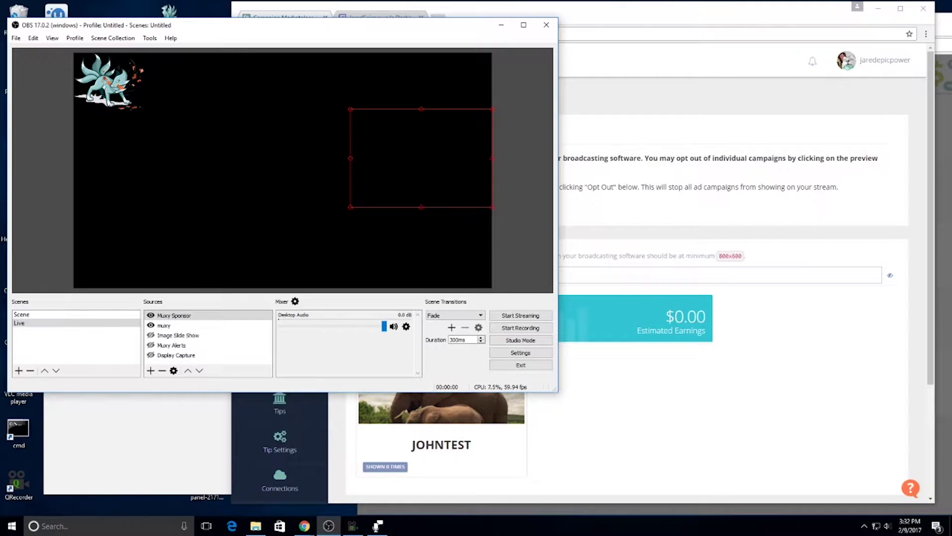
left_click_drag(421, 157, 421, 101)
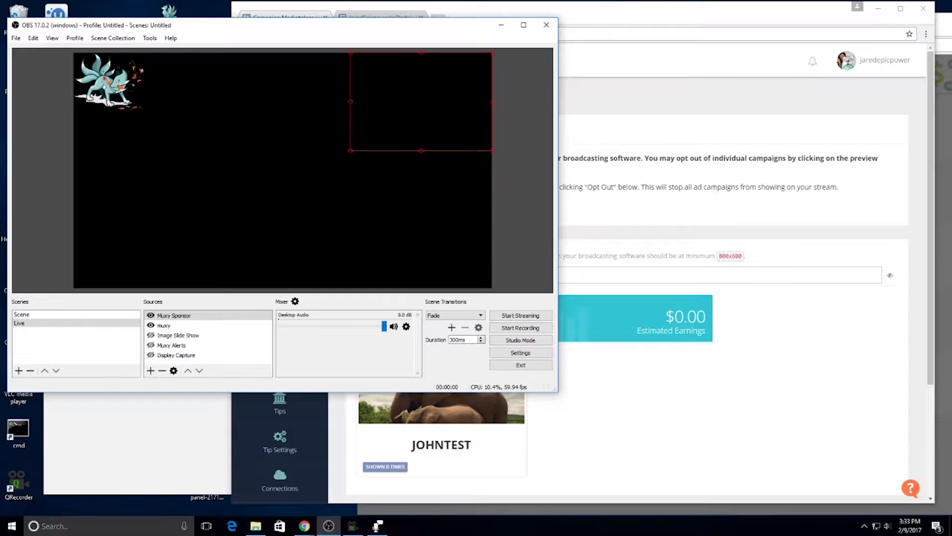
left_click(304, 525)
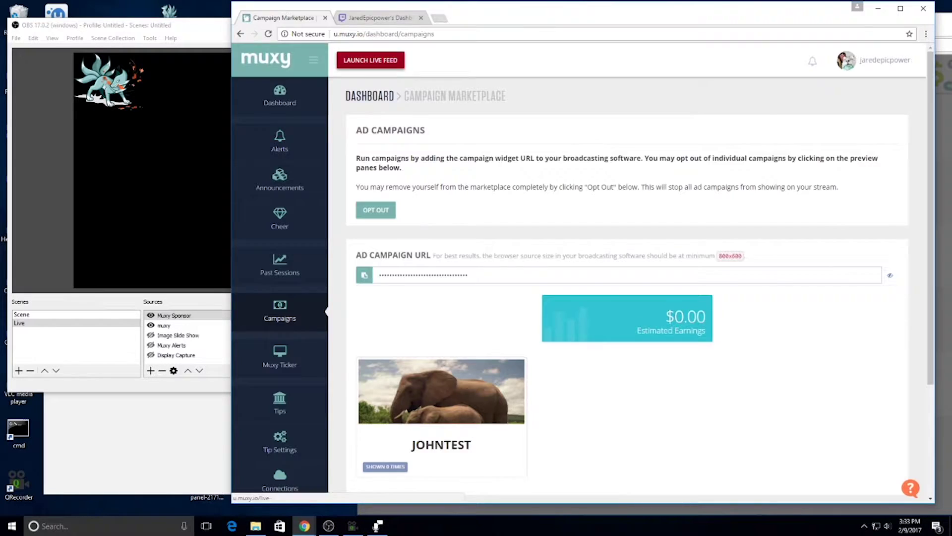
Launch Muxy's live feed, open the Ad Testimonial panel and check its campaign dropdown.
left_click(371, 59)
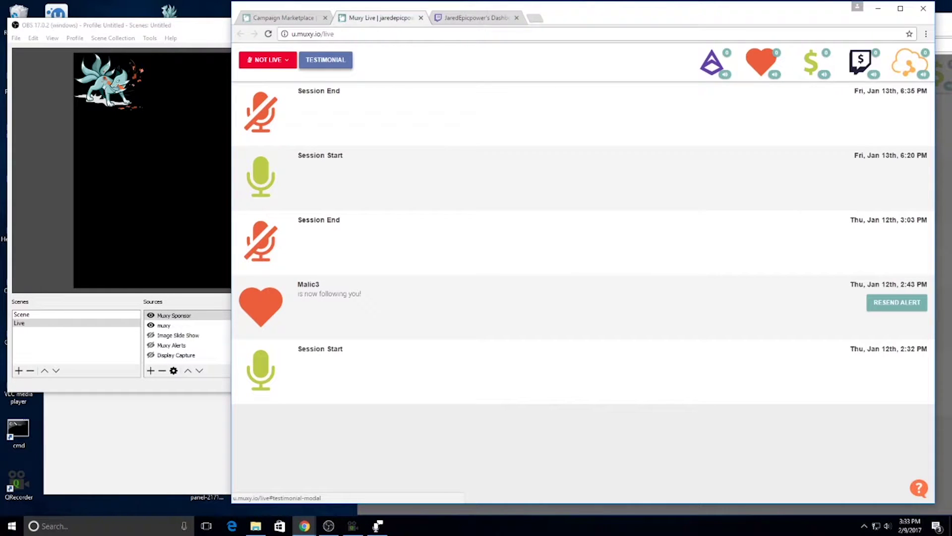
left_click(325, 60)
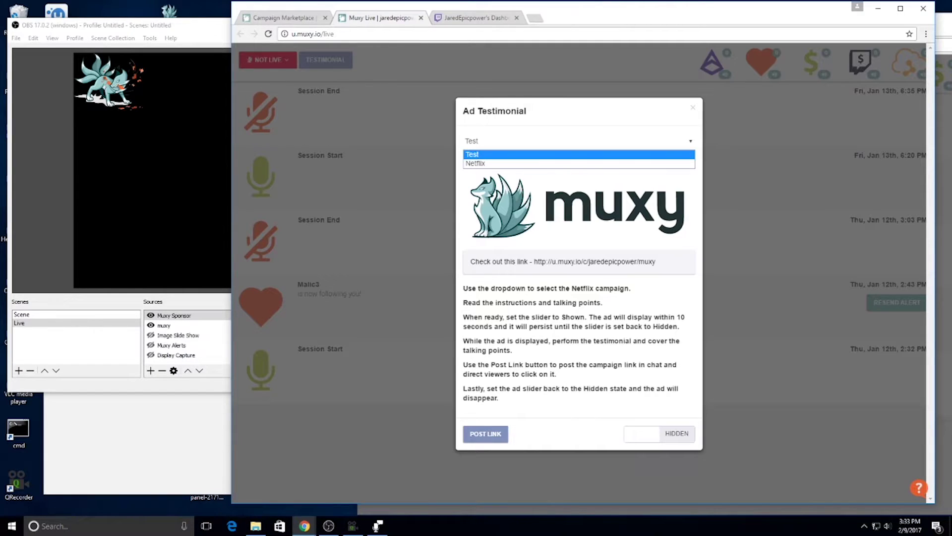
left_click(578, 141)
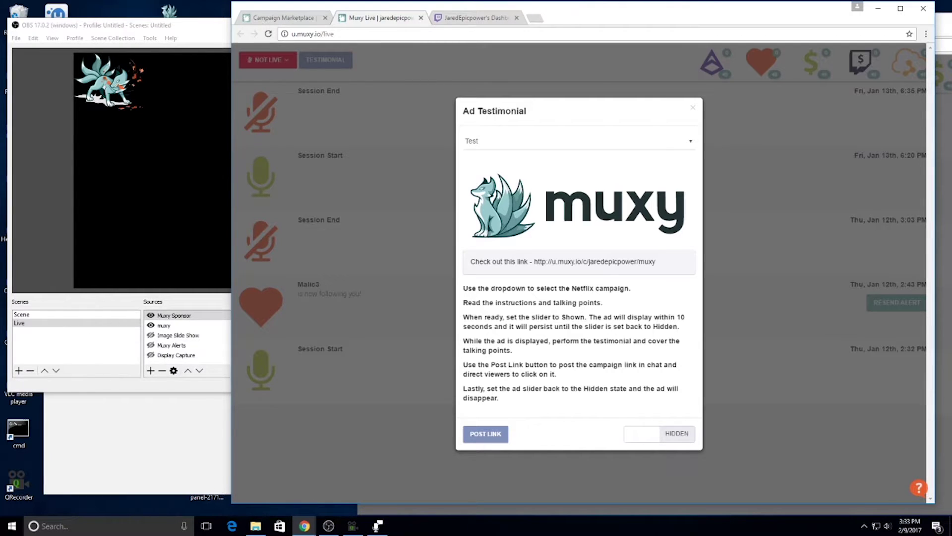
Post the Test campaign link to Twitch chat and switch the Ad Testimonial to Shown.
left_click_drag(656, 262, 470, 261)
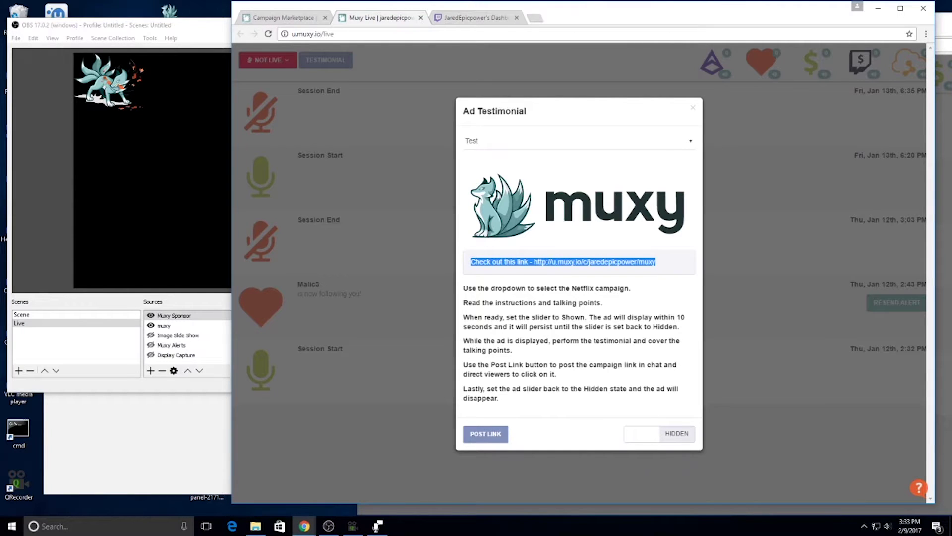
left_click(581, 343)
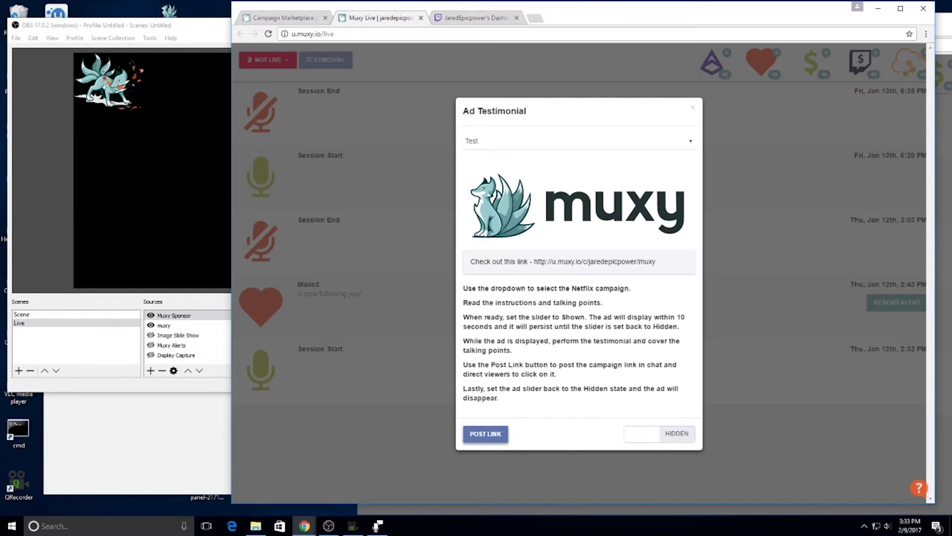
left_click(485, 434)
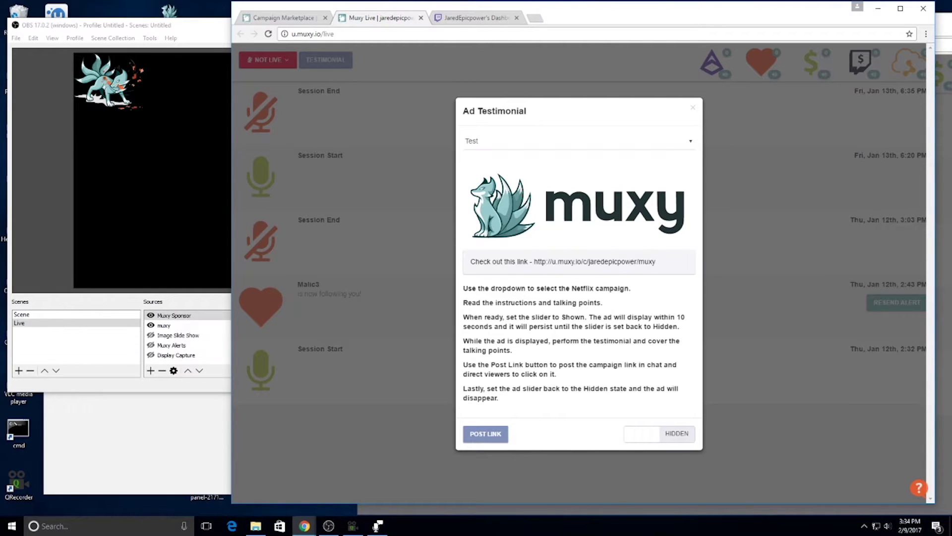
left_click(660, 433)
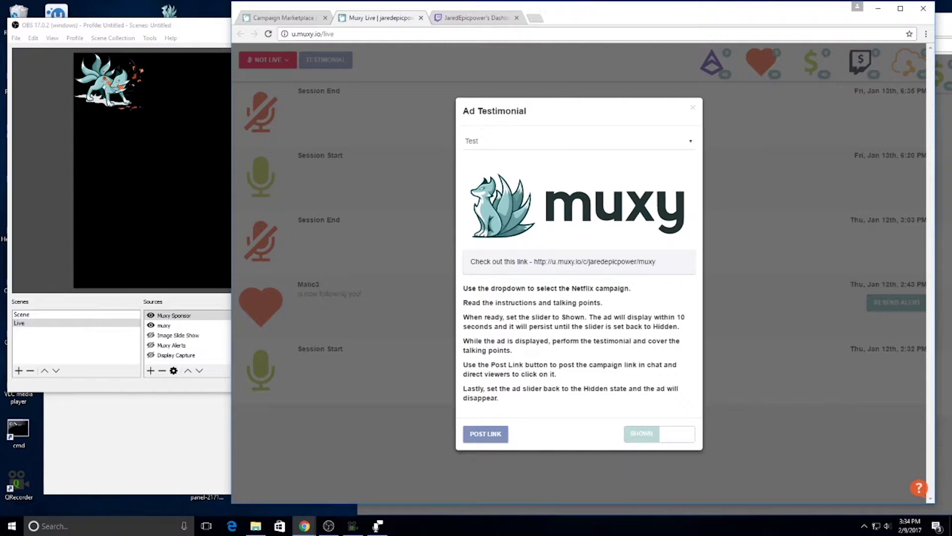
Check the Muxy sponsor ad in the OBS preview, then post the campaign link to chat again.
left_click(149, 186)
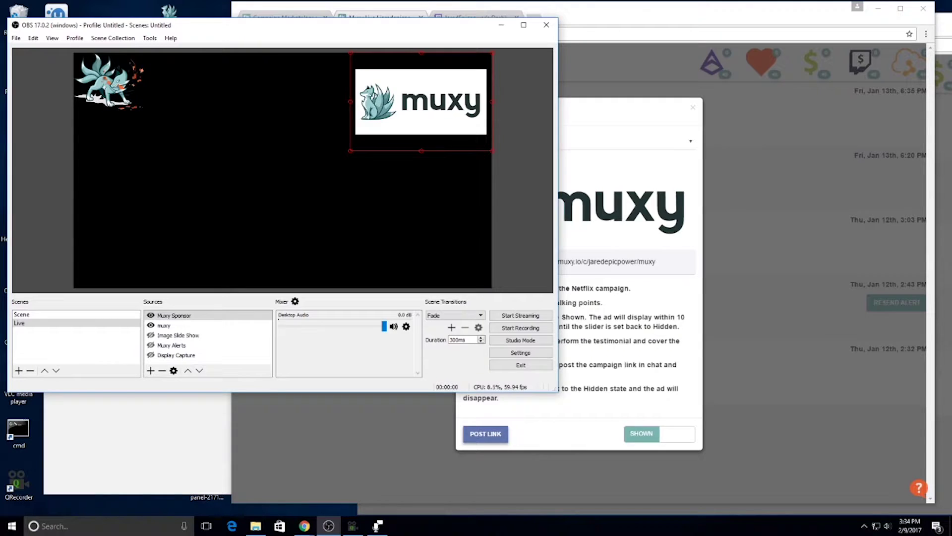
left_click(485, 434)
Check Twitch chat, then post the Muxy campaign link again from the Live page.
key("ctrl+Tab")
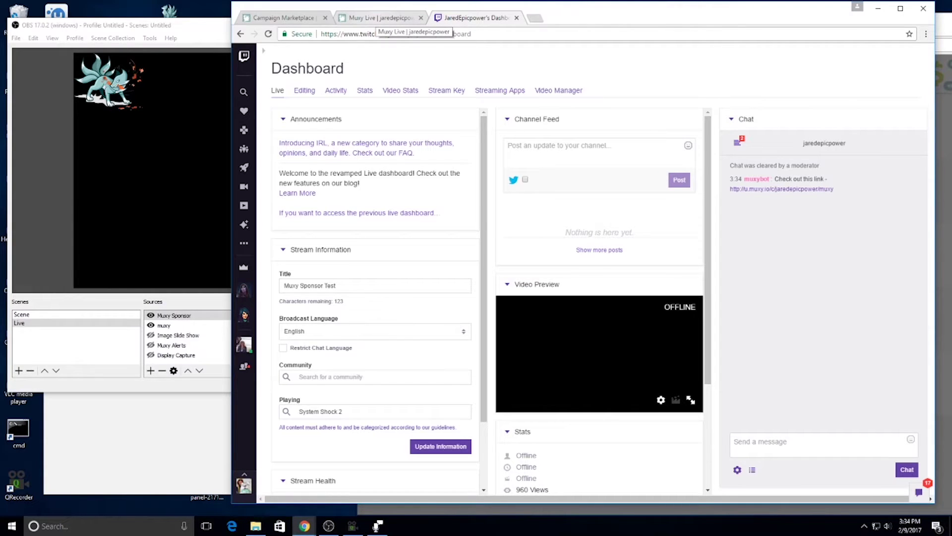
left_click(379, 18)
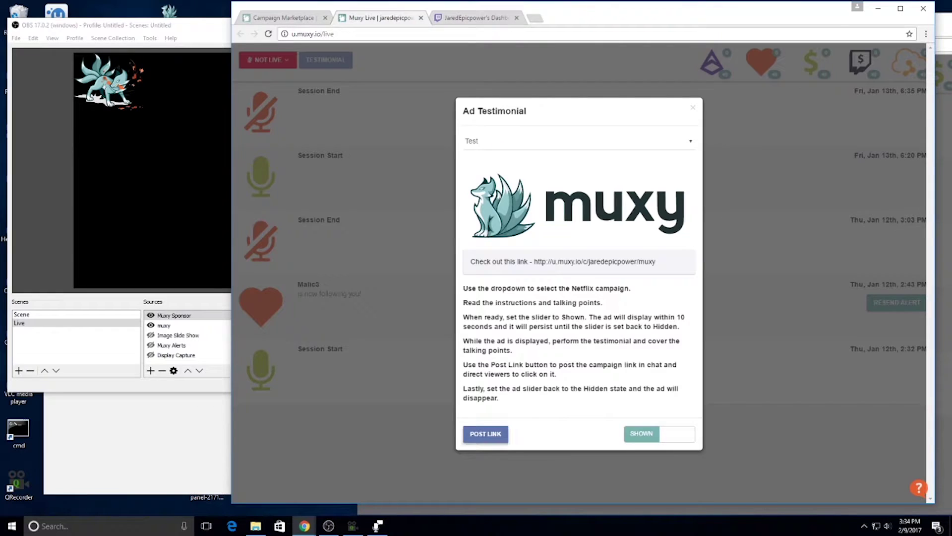
left_click(486, 433)
left_click(476, 18)
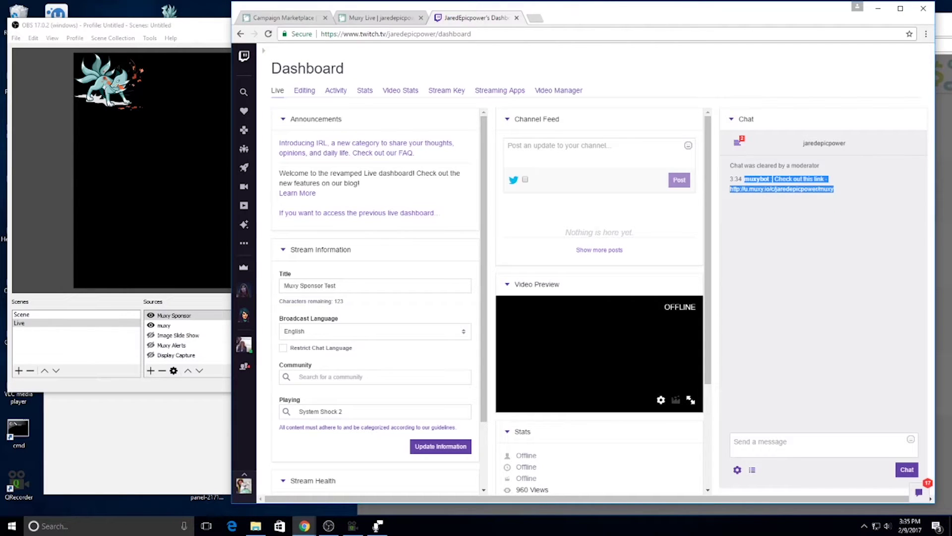
Copy Muxybot's link message and repost it three times in Twitch chat.
left_click_drag(833, 189, 774, 179)
key("ctrl+c")
left_click(819, 297)
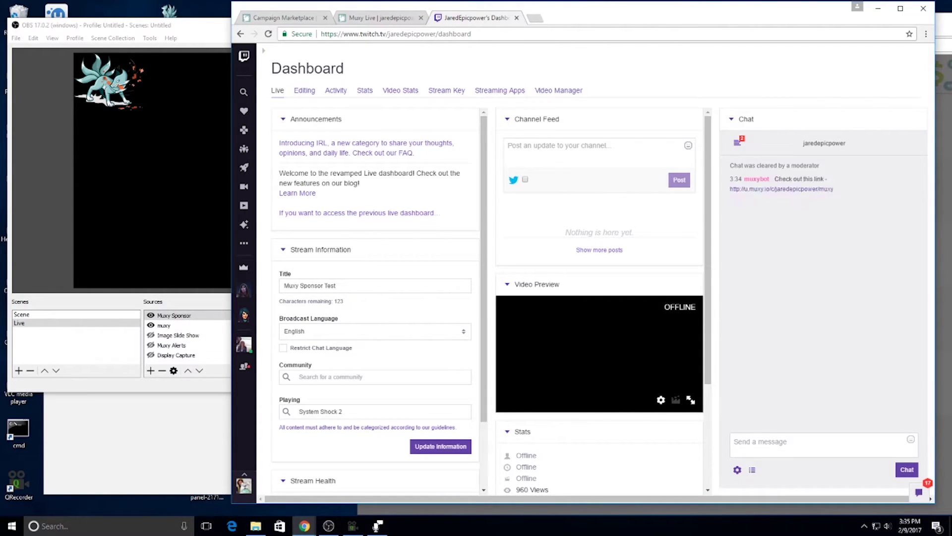
left_click(819, 441)
key("ctrl+v")
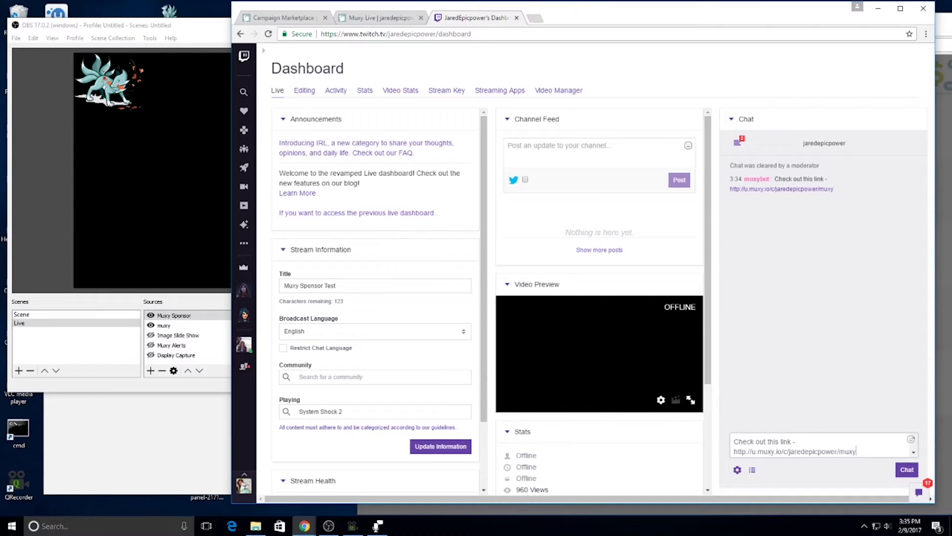
left_click(908, 469)
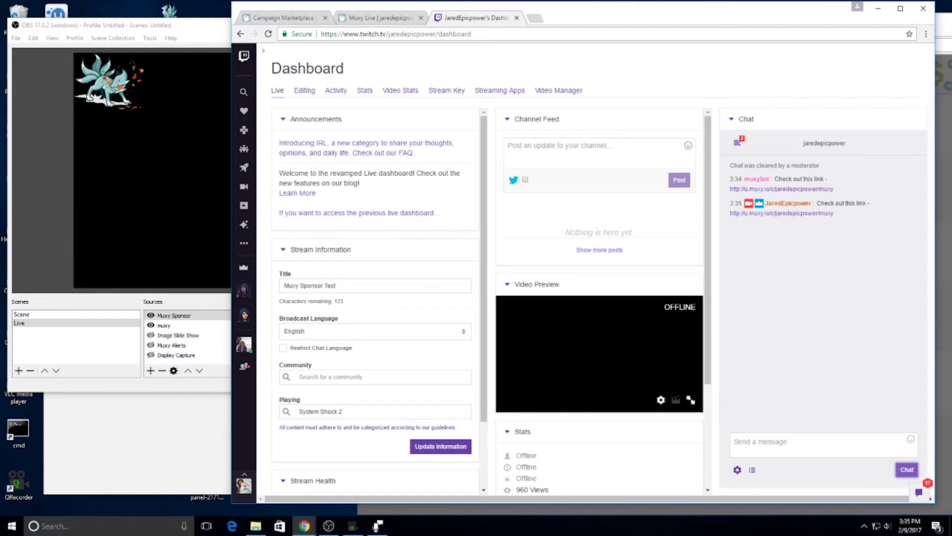
key("ctrl+v")
left_click(906, 468)
key("ctrl+v")
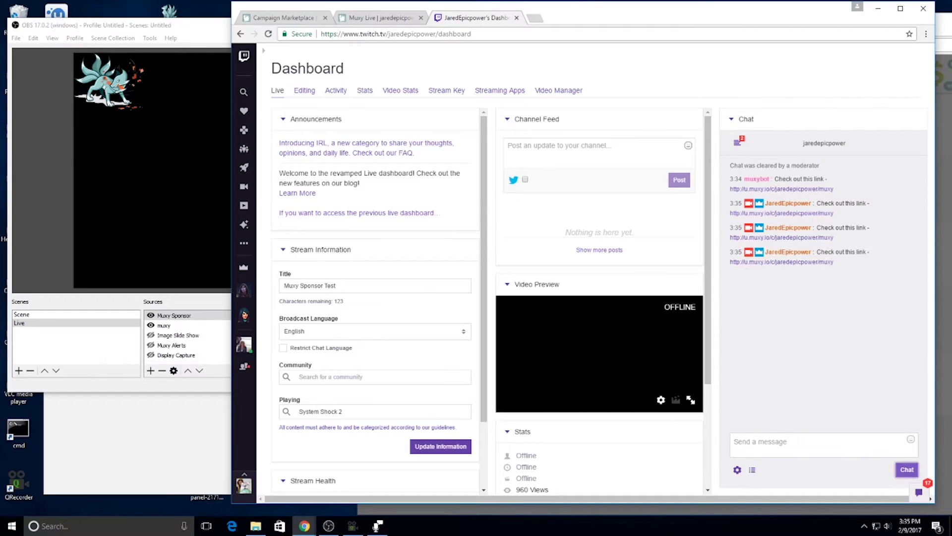
left_click(368, 18)
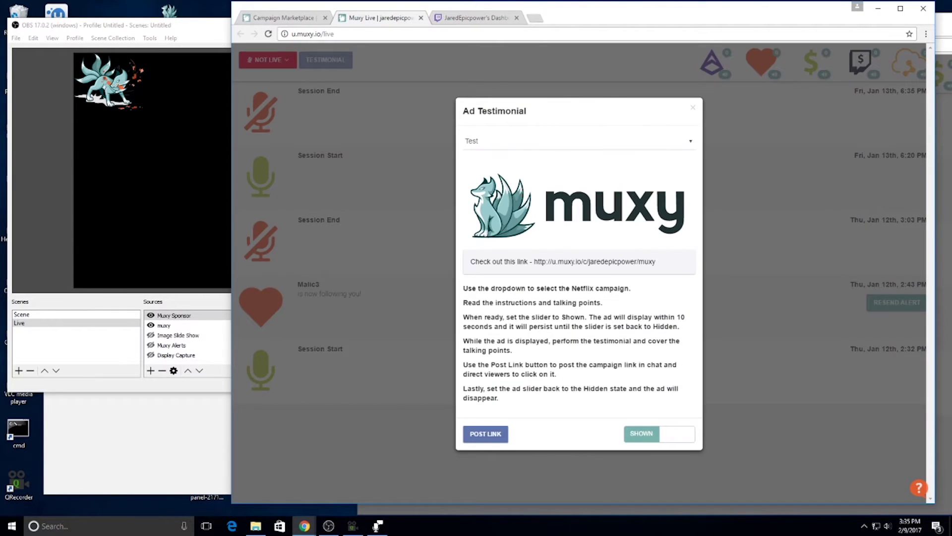
Set the Ad Testimonial to Hidden, confirm the OBS preview is empty, and close the dialog.
left_click(328, 525)
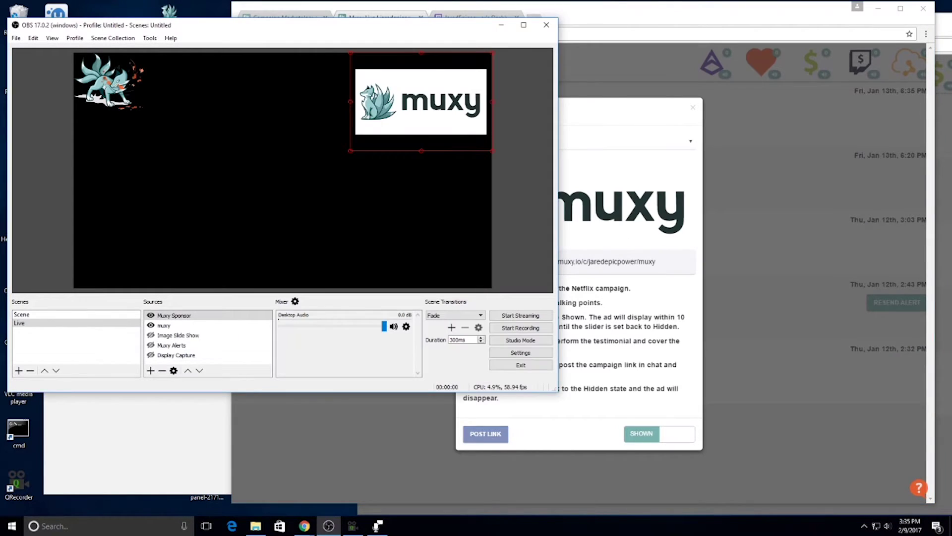
left_click(304, 526)
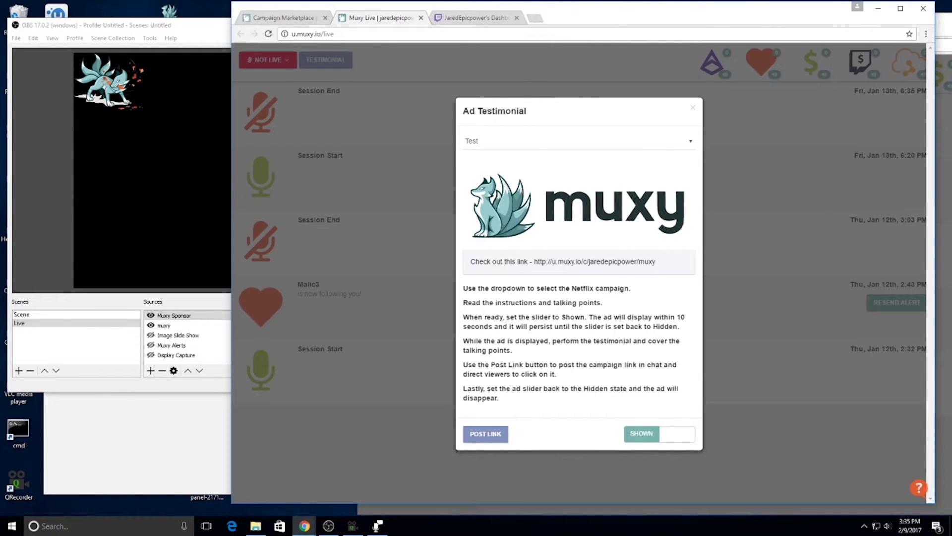
left_click(660, 434)
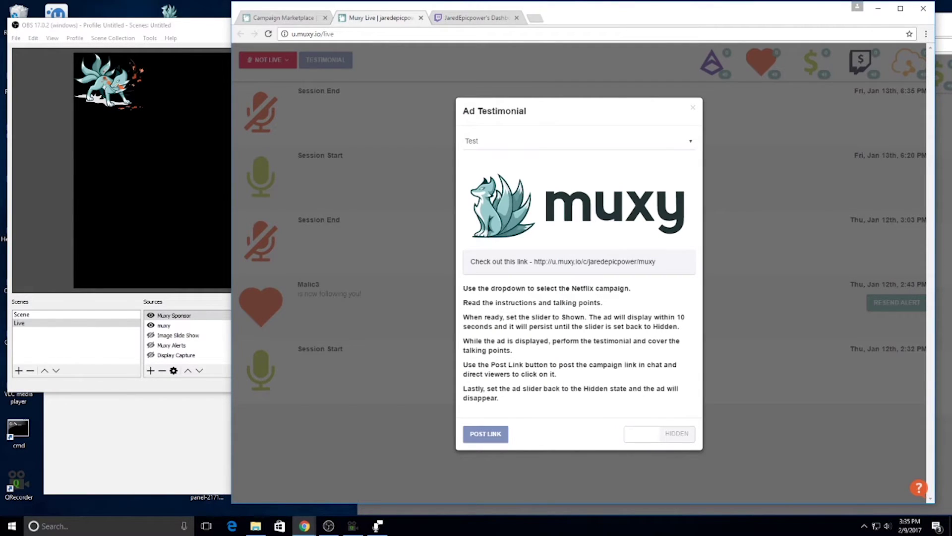
left_click(328, 526)
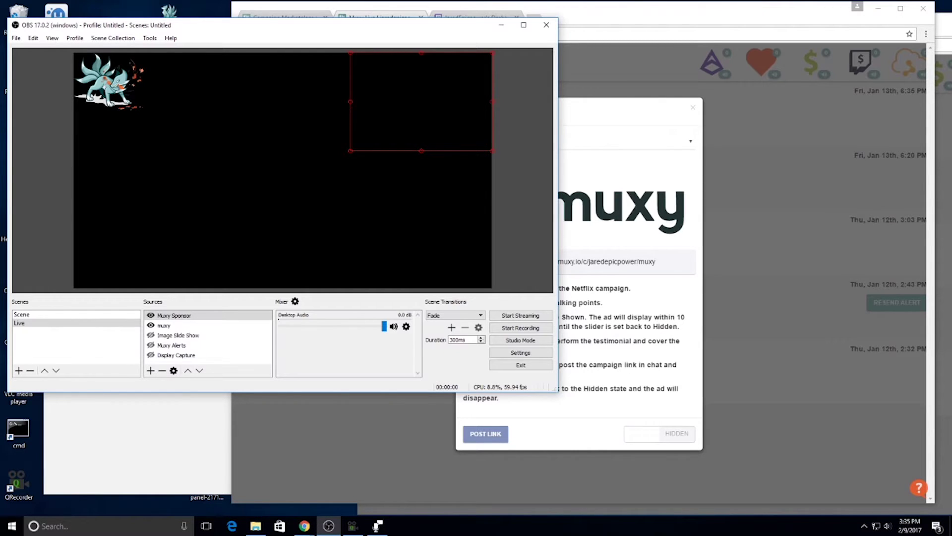
left_click(304, 527)
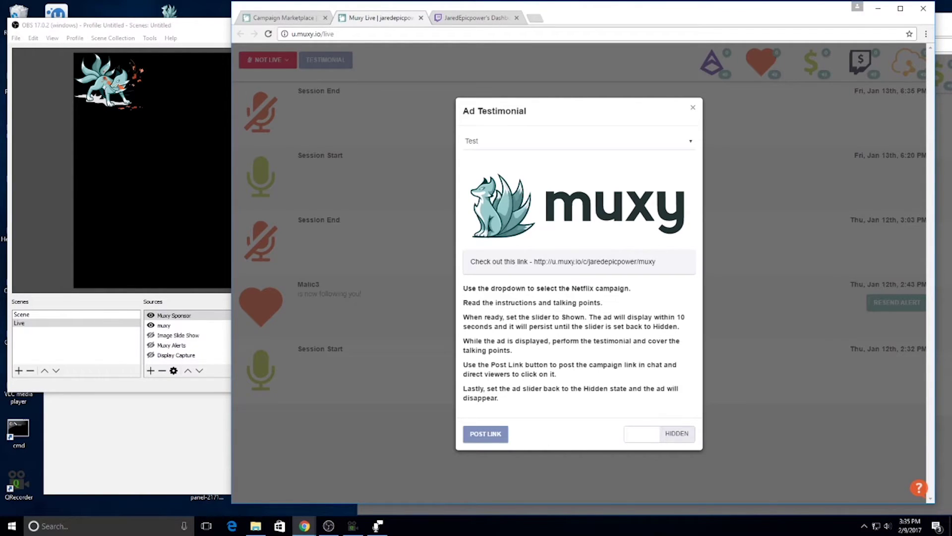
left_click(693, 108)
Select the Netflix Sandy Wexler campaign, set it to Shown, and check its ad in OBS.
left_click(326, 59)
left_click(580, 141)
left_click(522, 160)
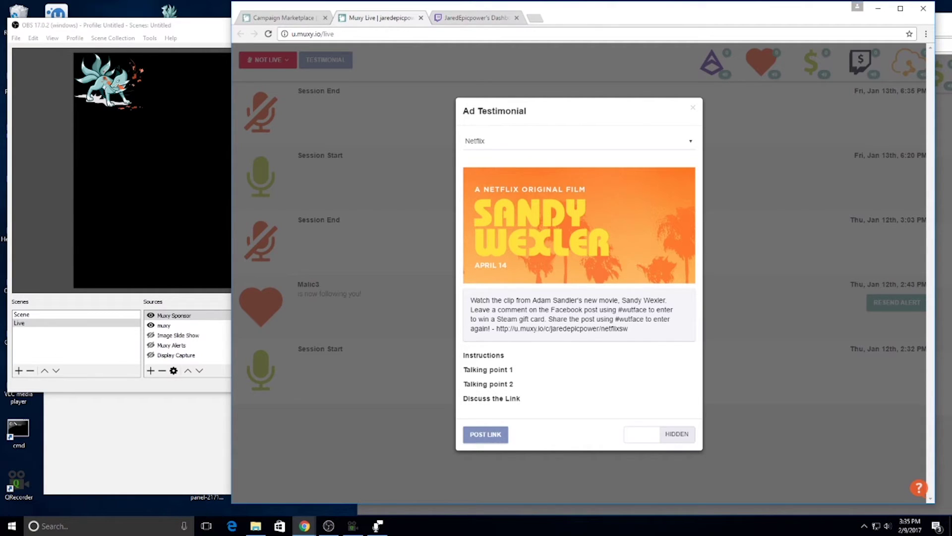
left_click(658, 433)
left_click(150, 186)
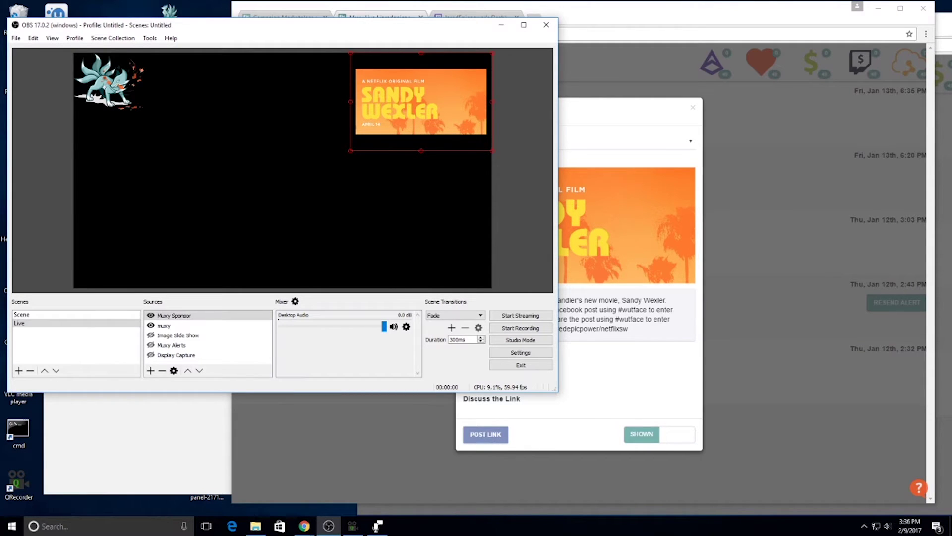
Post the Netflix campaign link to Twitch chat from Muxy.
key("alt+Tab")
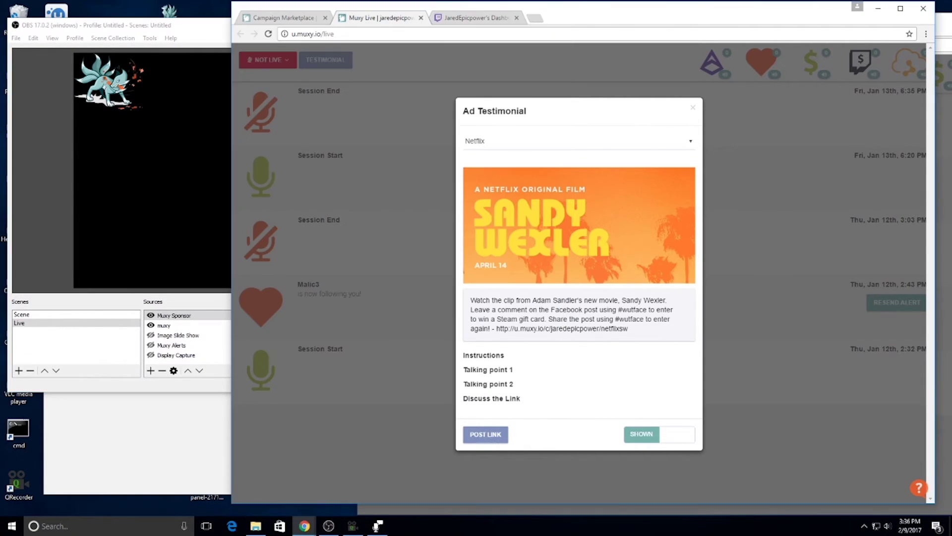
left_click(485, 434)
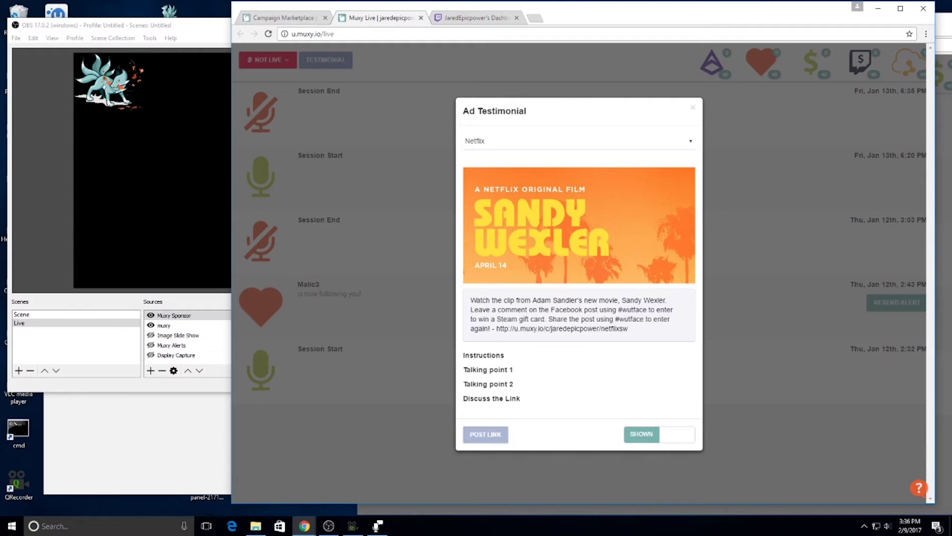
key("ctrl+Tab")
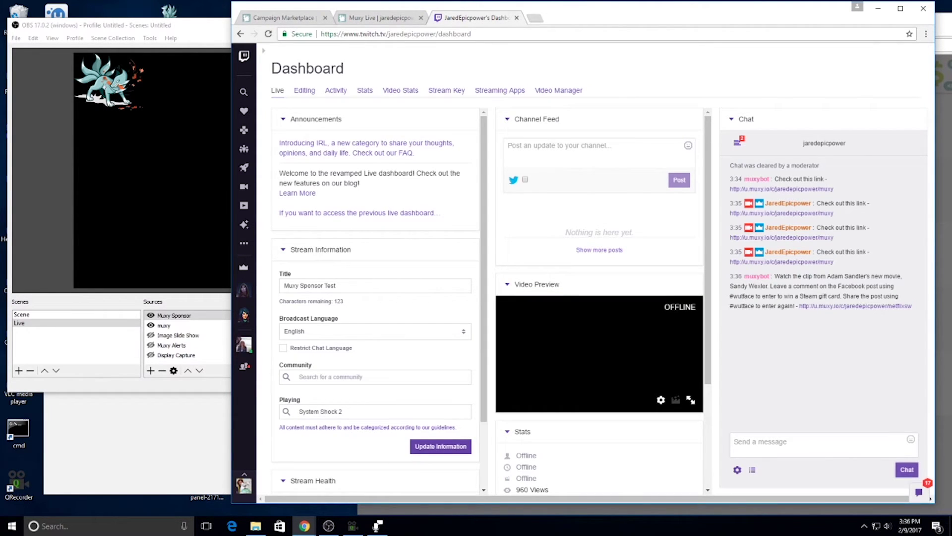
Repost Muxybot's Sandy Wexler Netflix message in chat from the streamer account.
left_click_drag(774, 276, 911, 306)
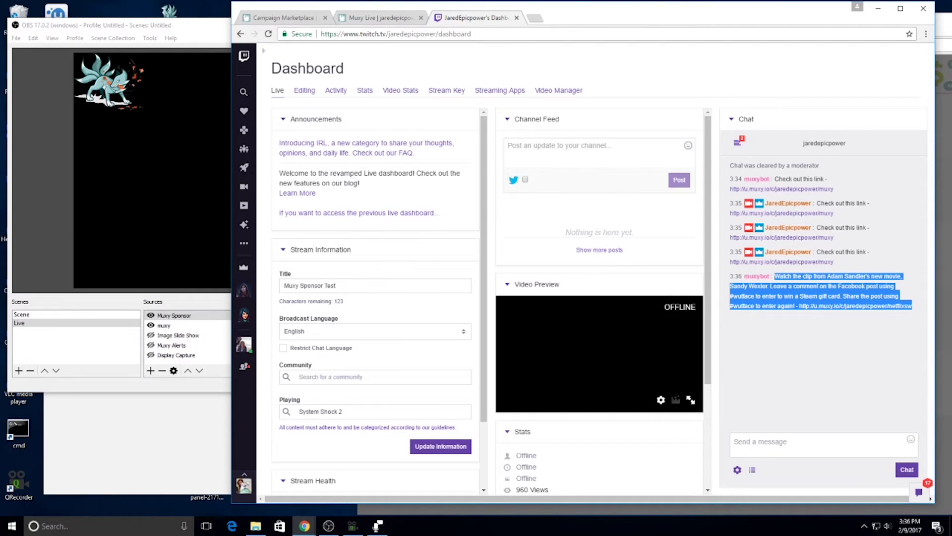
left_click(819, 441)
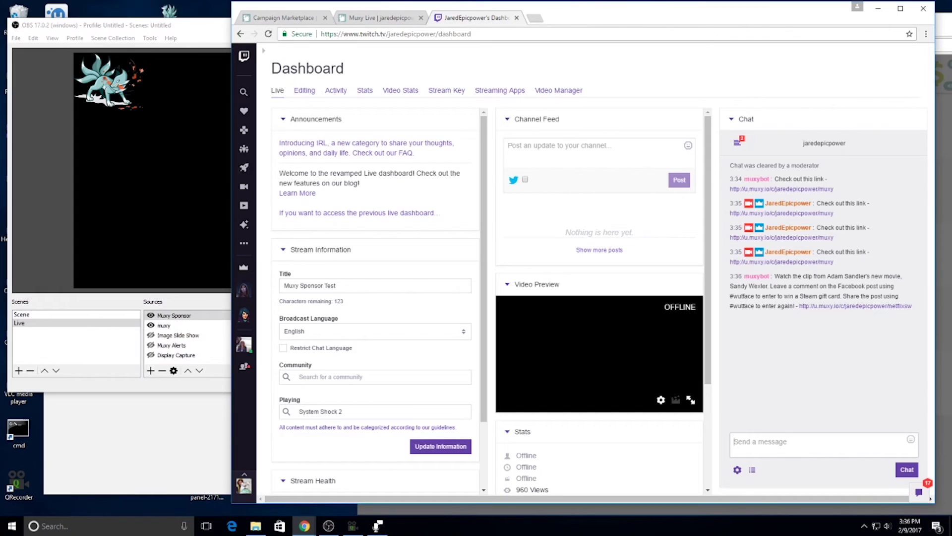
type("Watch the clip from Adam Sandler's new movie, Sandy Wexler. Leave a comment on the Facebook post using #wutface to enter to win a Steam gift card. Share the post using #wutface to enter again! - http://u.muxy.io/c/jaredepicpower/netflixsw")
left_click(907, 469)
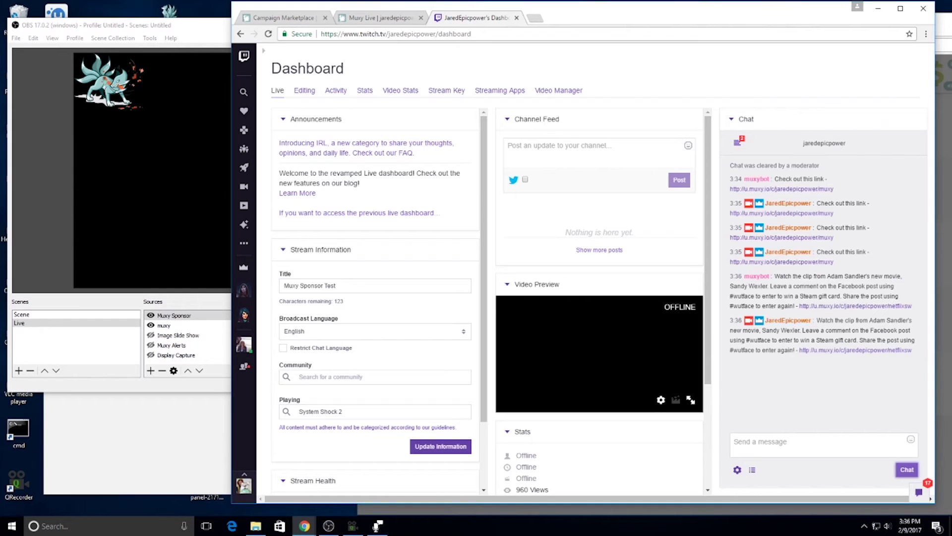
left_click(329, 526)
left_click(304, 526)
Set the Netflix ad to HIDDEN on Muxy Live and confirm it left the OBS preview.
left_click_drag(551, 18, 731, 60)
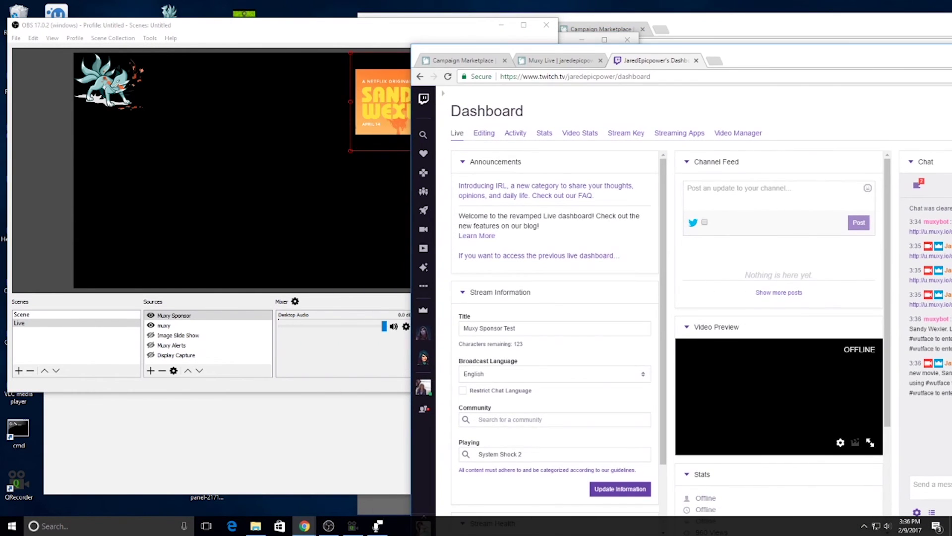
left_click(463, 60)
left_click(558, 61)
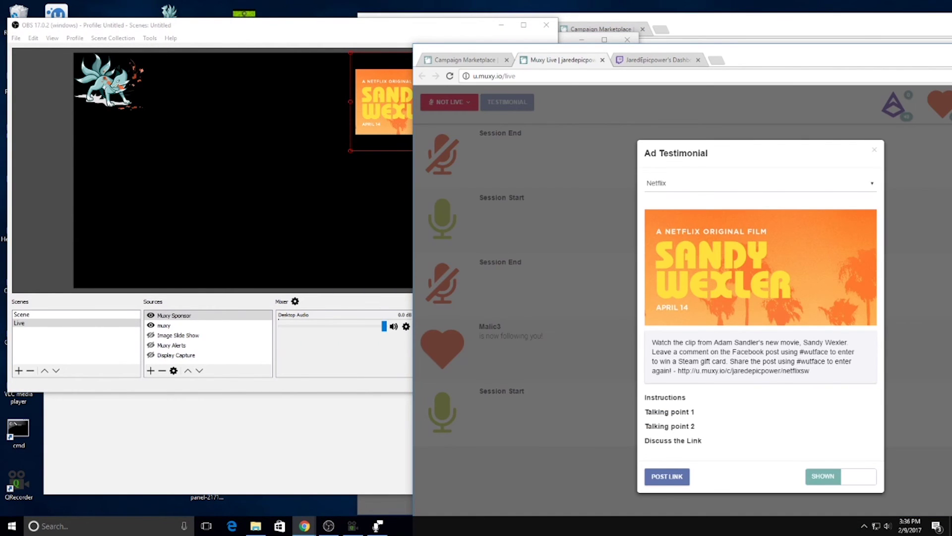
left_click(823, 476)
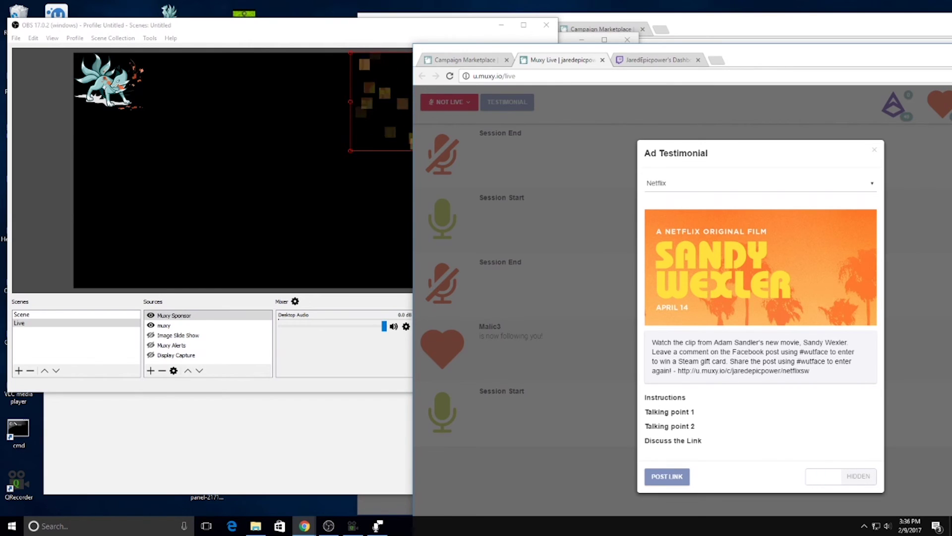
left_click(329, 526)
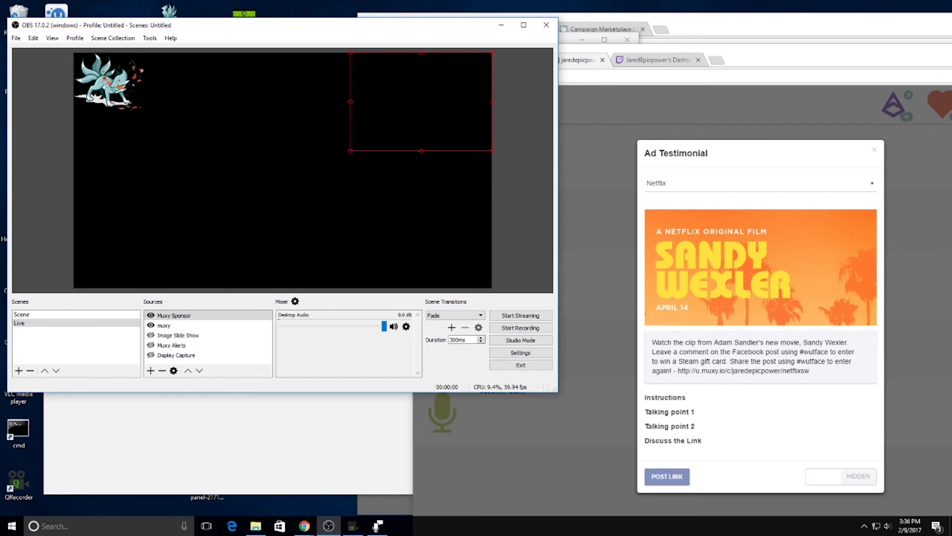
Close the Ad Testimonial modal and reposition the OBS and Chrome windows.
left_click(565, 59)
left_click(329, 527)
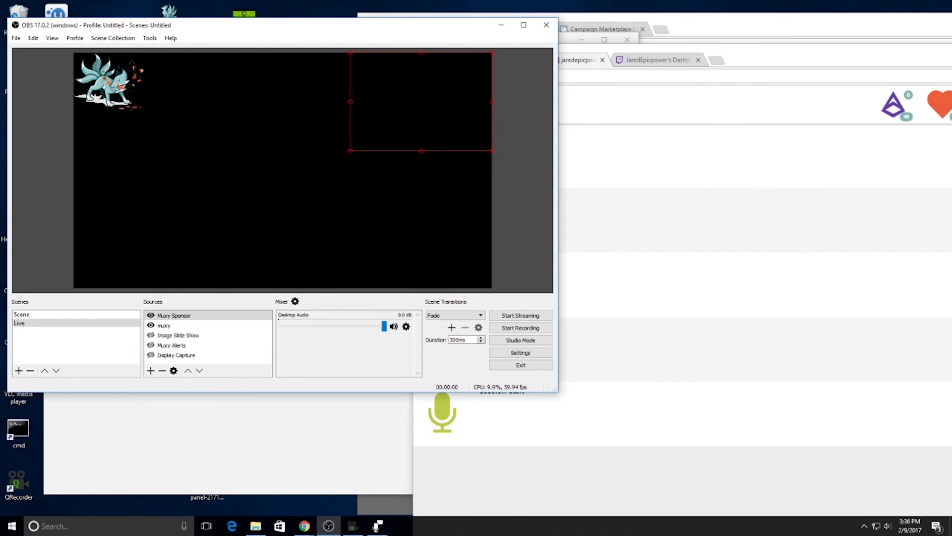
left_click_drag(261, 25, 257, 12)
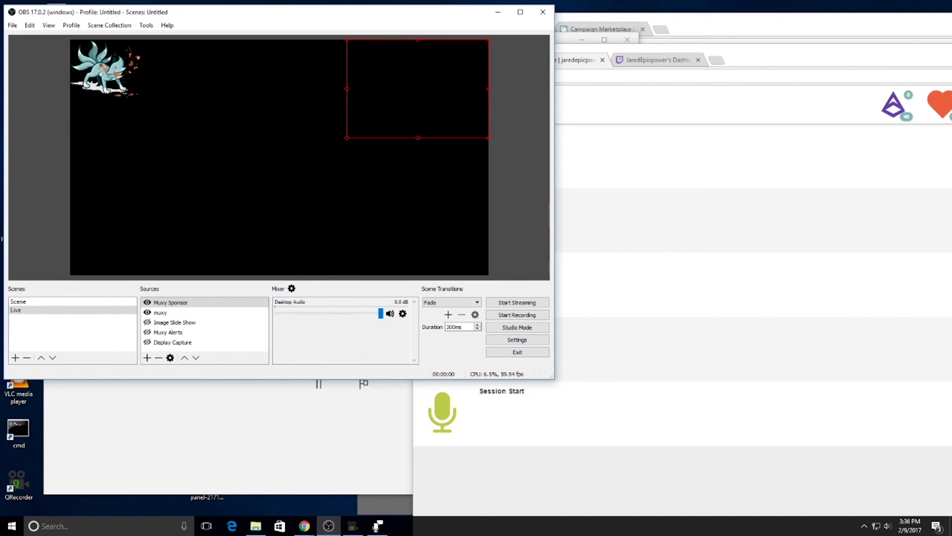
left_click(304, 526)
left_click_drag(744, 46, 591, 24)
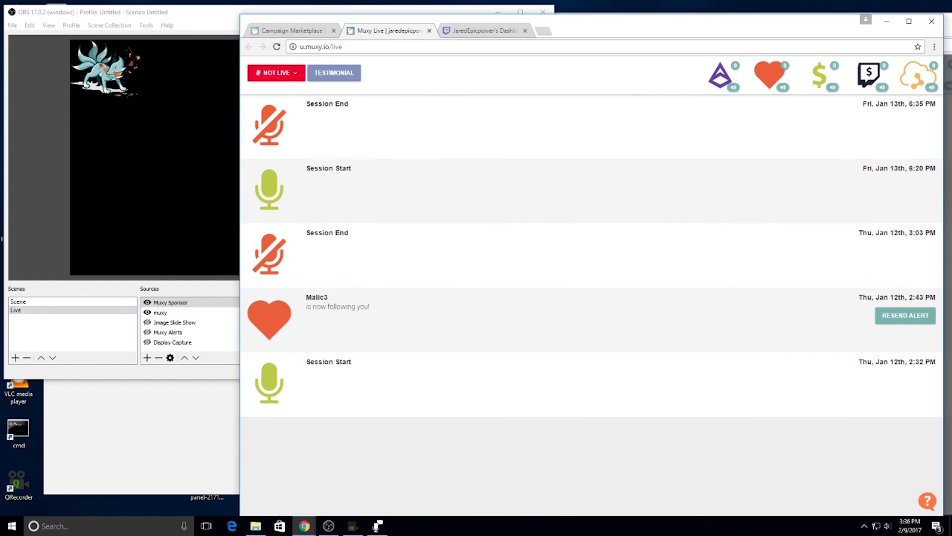